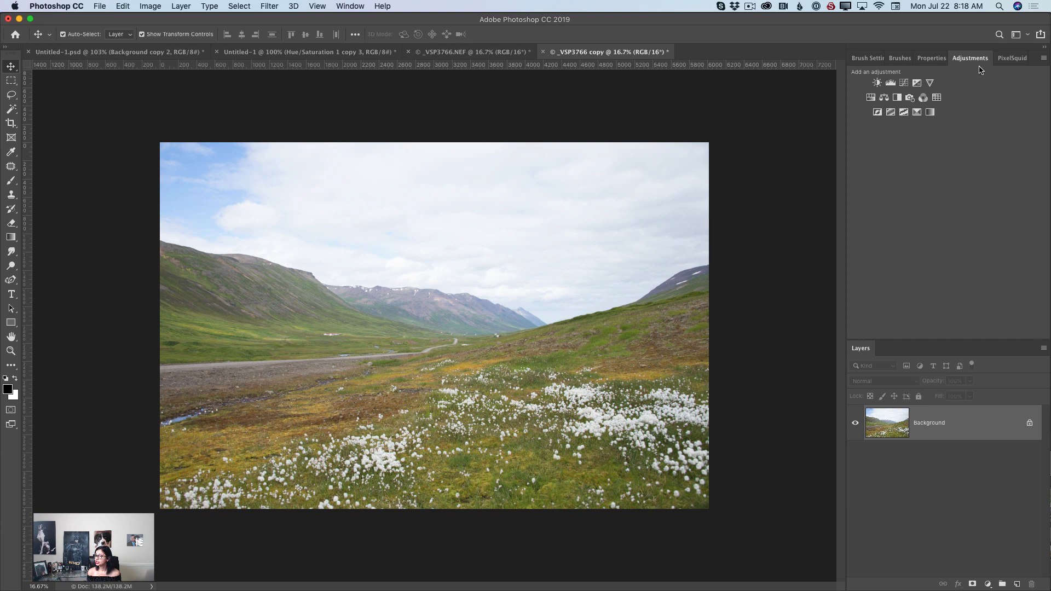
Add an Exposure adjustment layer with Exposure at -0.88 and Gamma Correction at 0.81
click(916, 86)
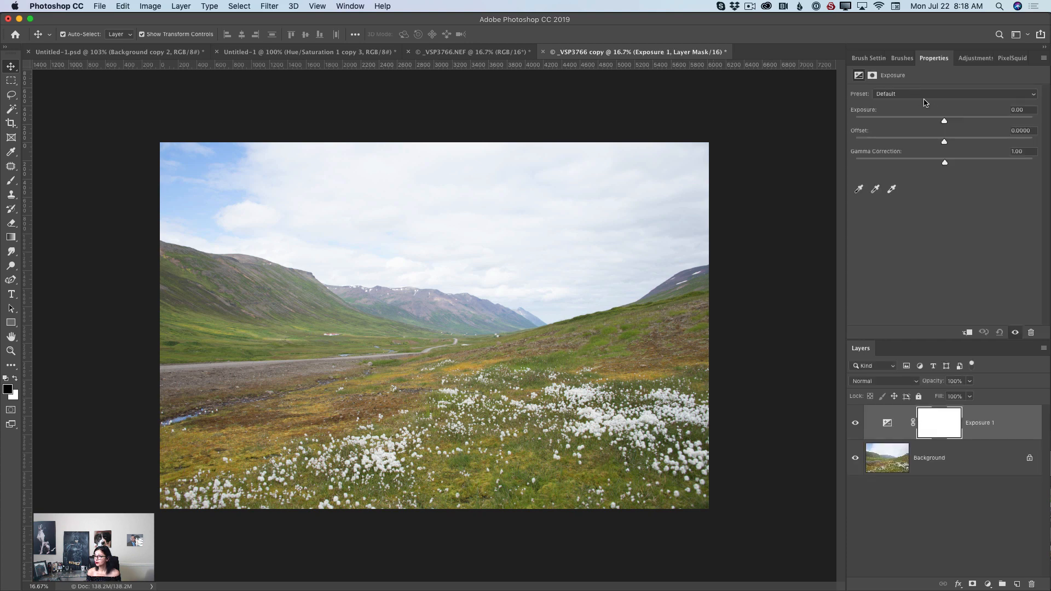
drag(944, 121, 933, 126)
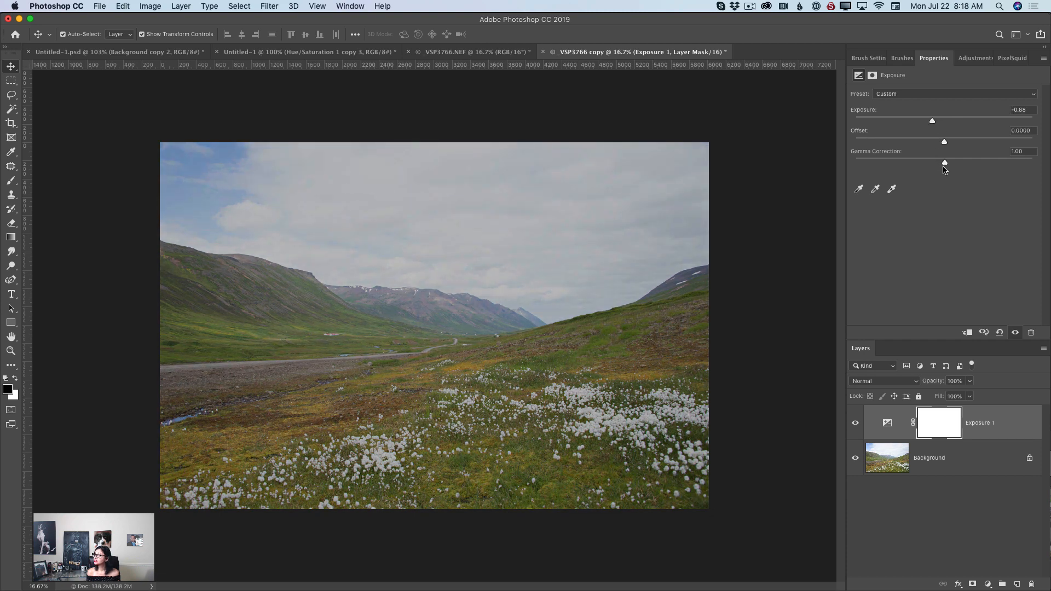
drag(944, 164, 958, 164)
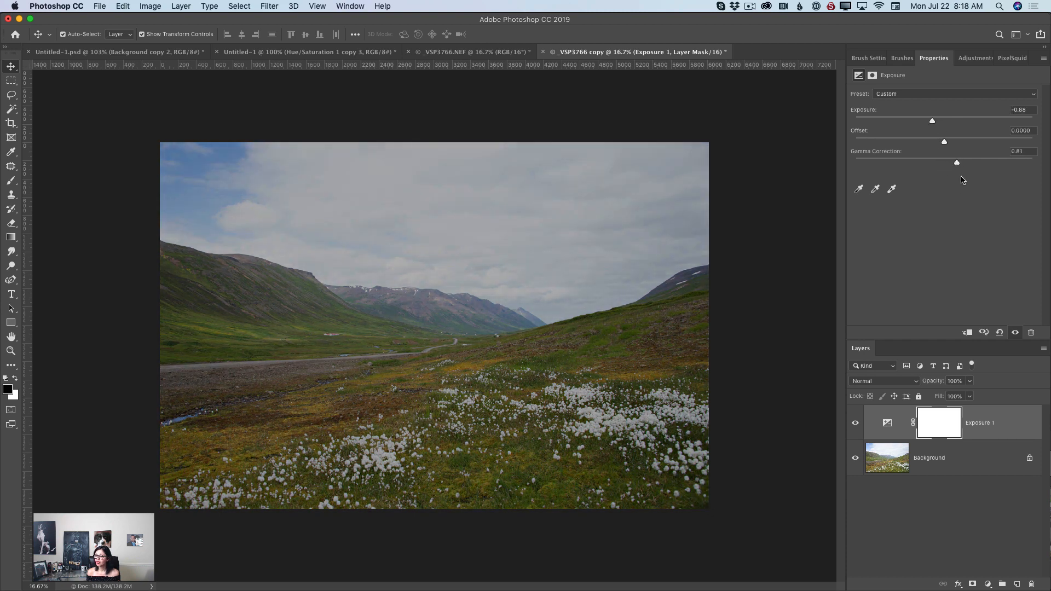
Add a Curves adjustment layer with a highlight point at input 231, output 226 and a shadow point at input 46, output 40
click(970, 58)
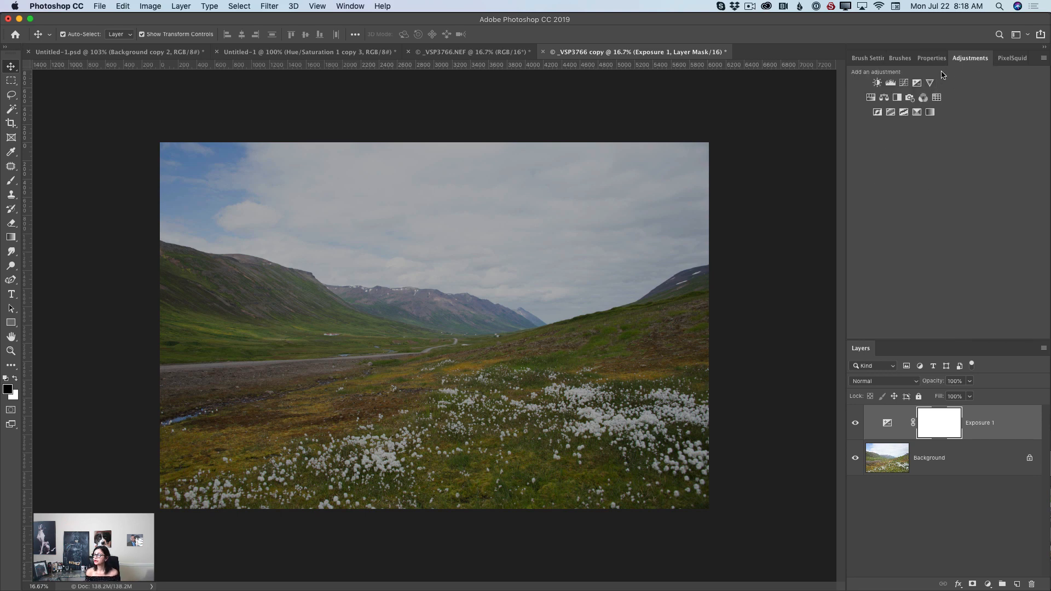
click(903, 85)
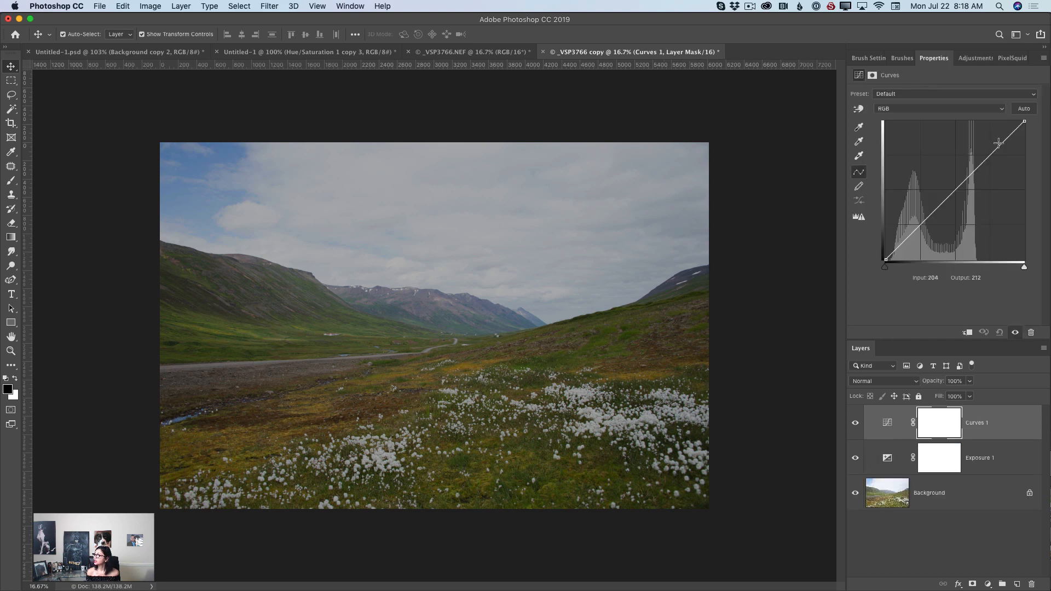
drag(1003, 142, 1010, 137)
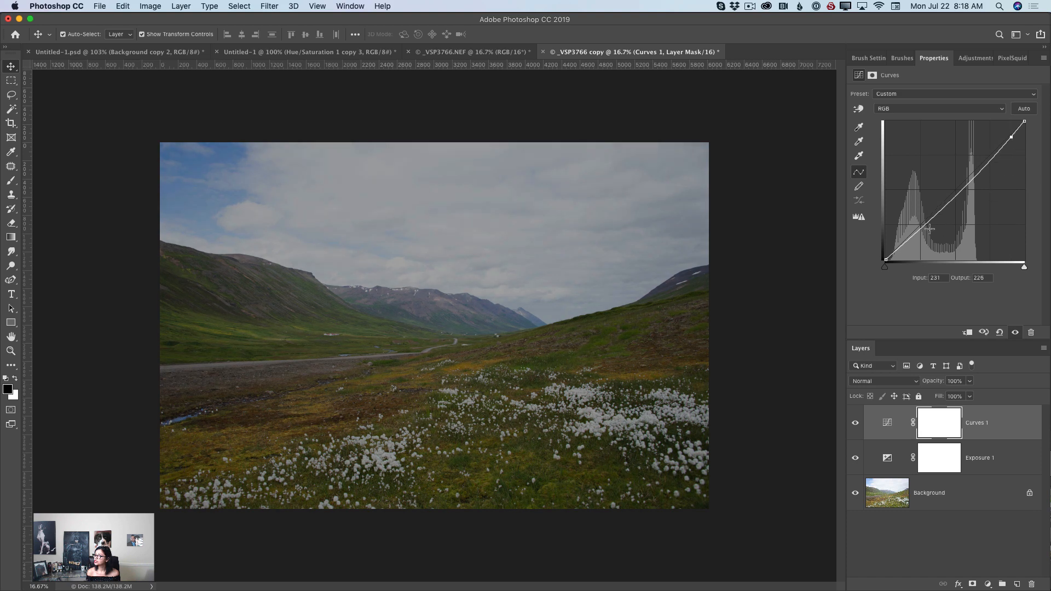
drag(914, 237, 912, 237)
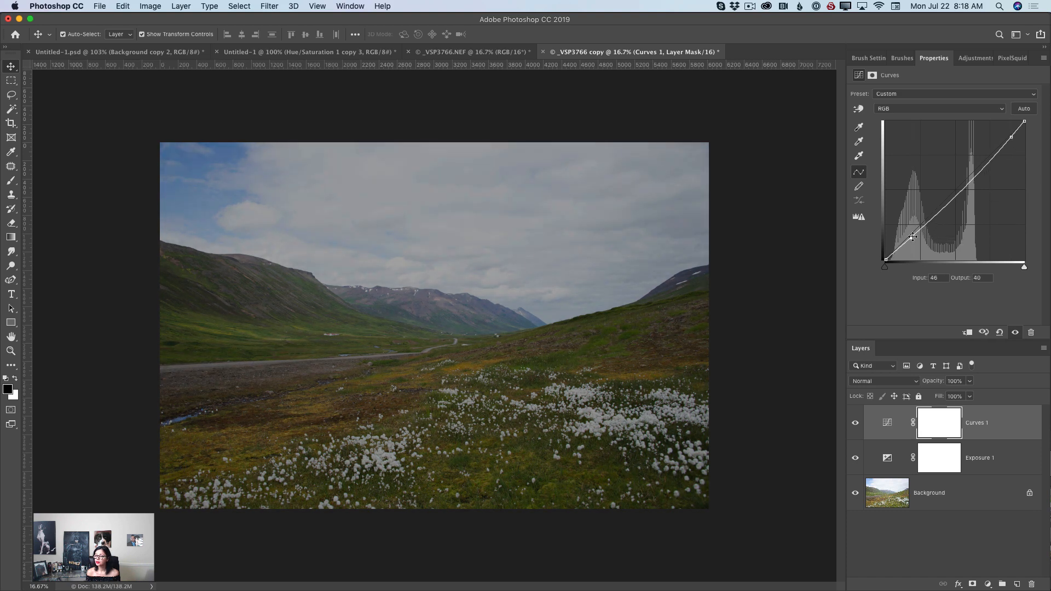
Add a Color Lookup adjustment layer on top using the FallColors.look 3D LUT
click(974, 58)
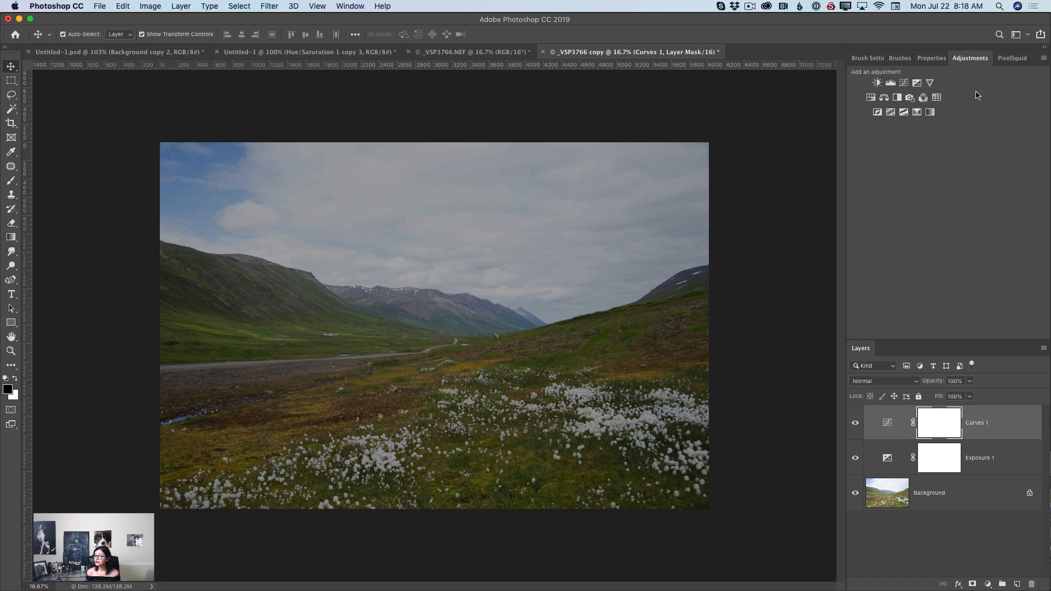
click(936, 97)
click(924, 94)
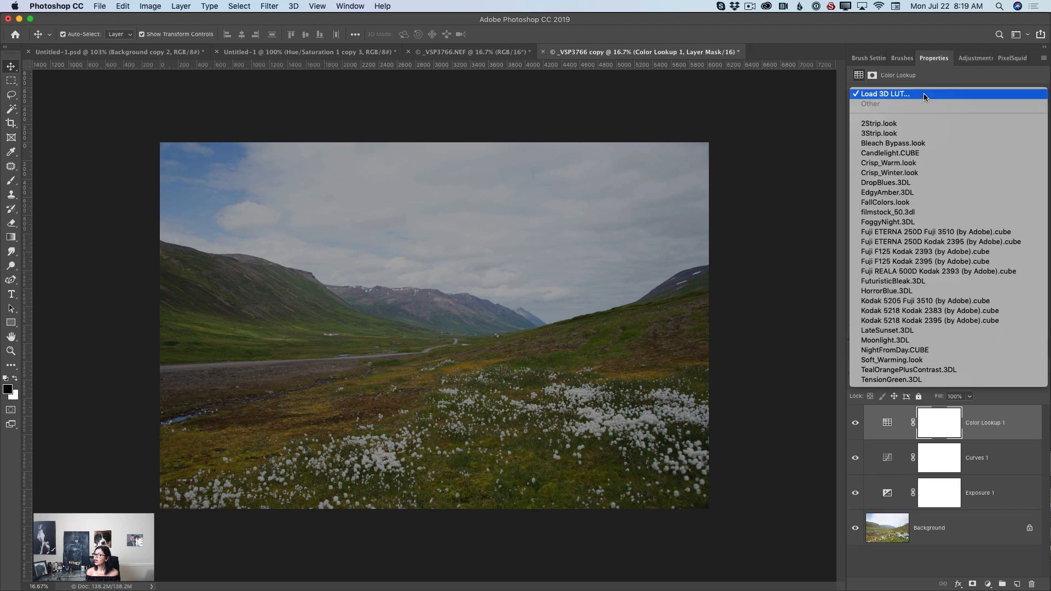
click(892, 206)
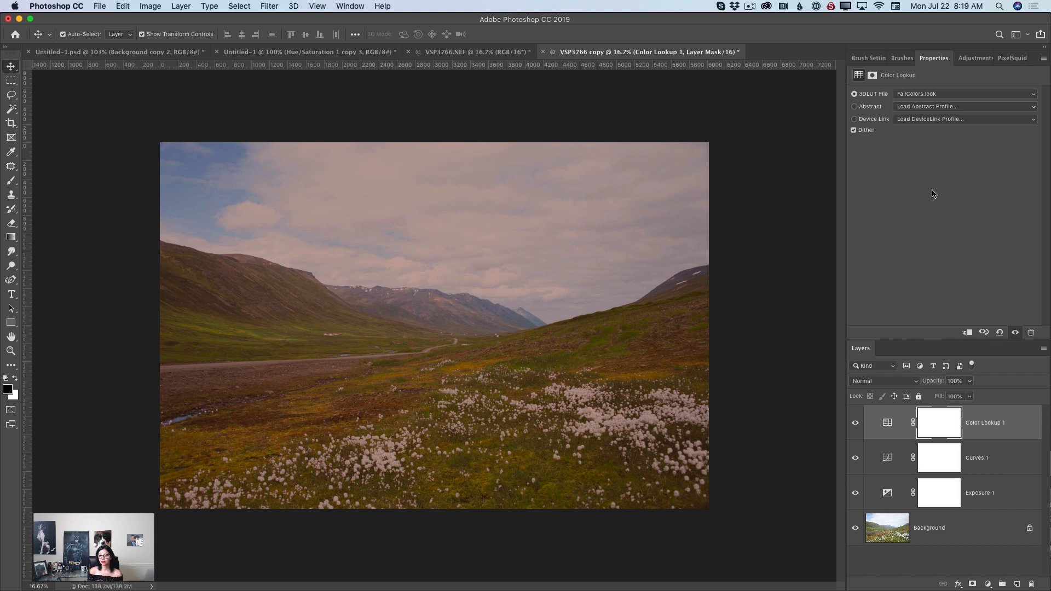
Reduce the opacity of the Exposure adjustment layer to 50%
click(977, 497)
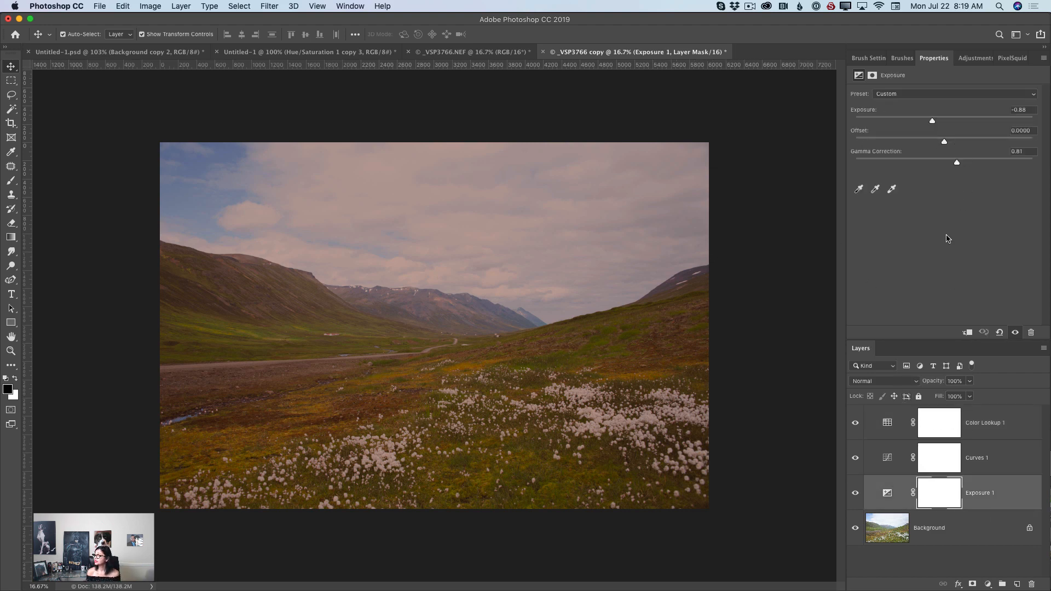
click(969, 382)
drag(969, 395, 945, 396)
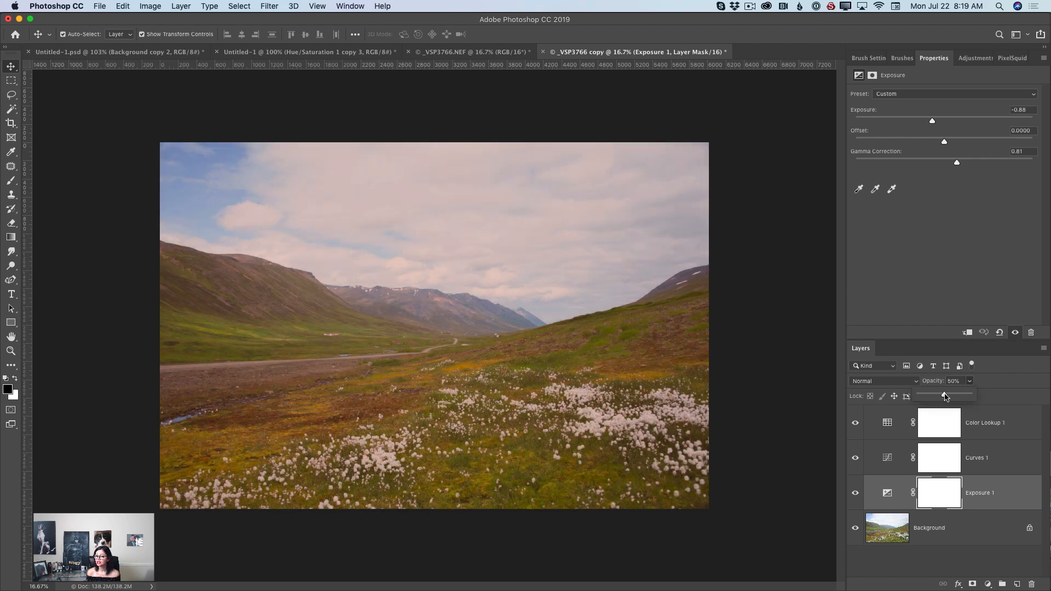
Reduce the opacity of the Color Lookup adjustment layer to 55%
click(996, 433)
click(996, 433)
click(967, 381)
drag(969, 395, 948, 396)
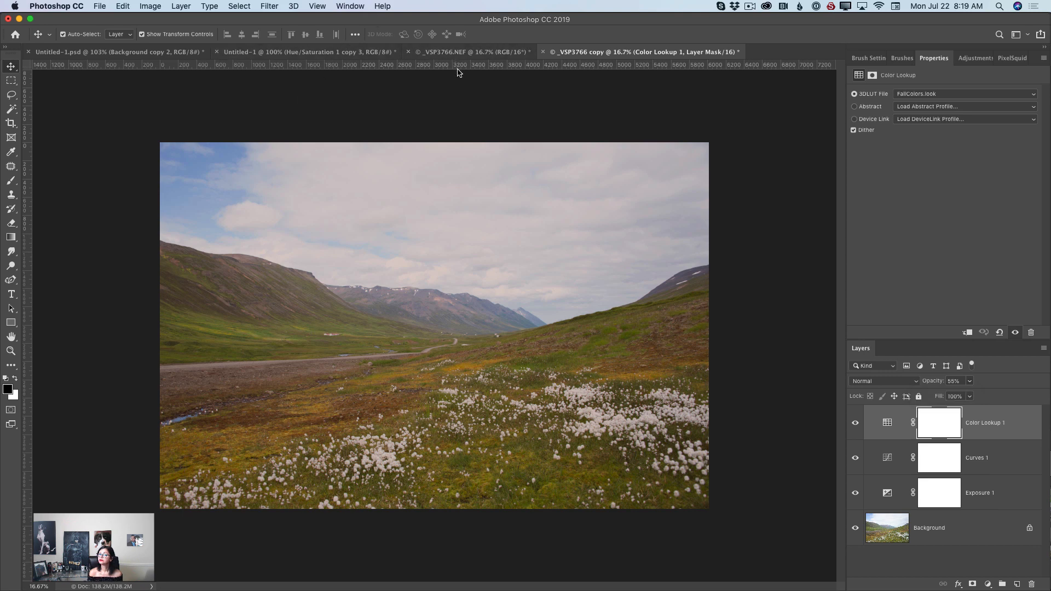
In the _VSP3766.NEF document, add an Exposure adjustment layer with Exposure at -0.64 and Gamma Correction at 0.94
click(470, 55)
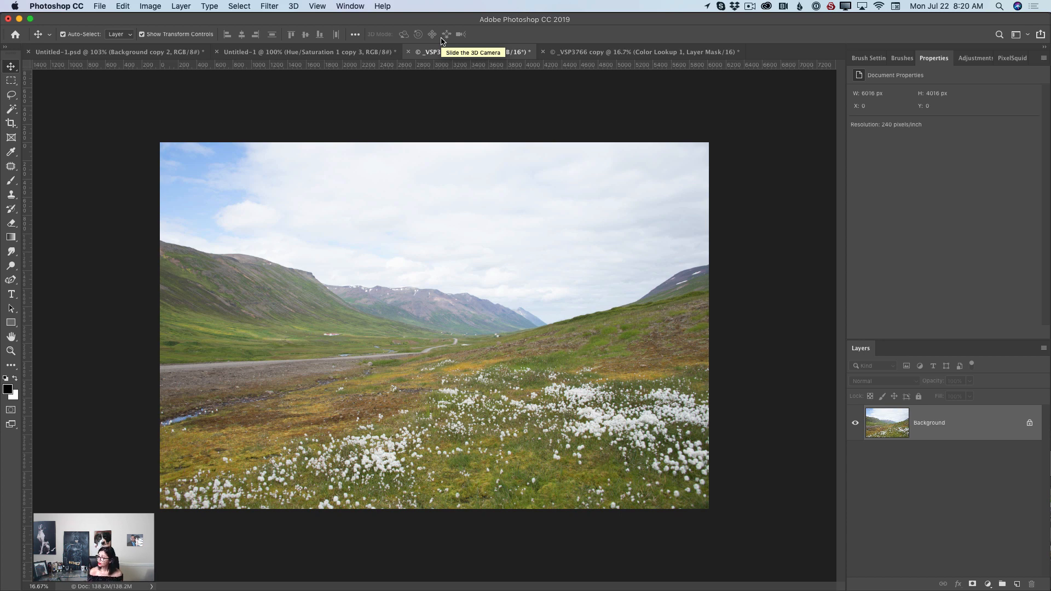
click(971, 59)
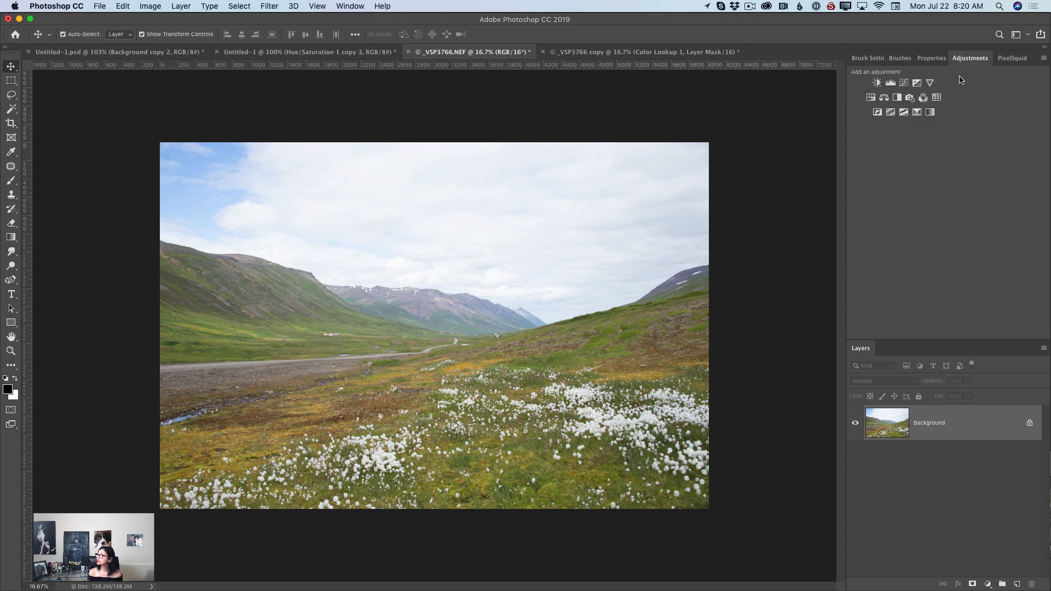
click(917, 85)
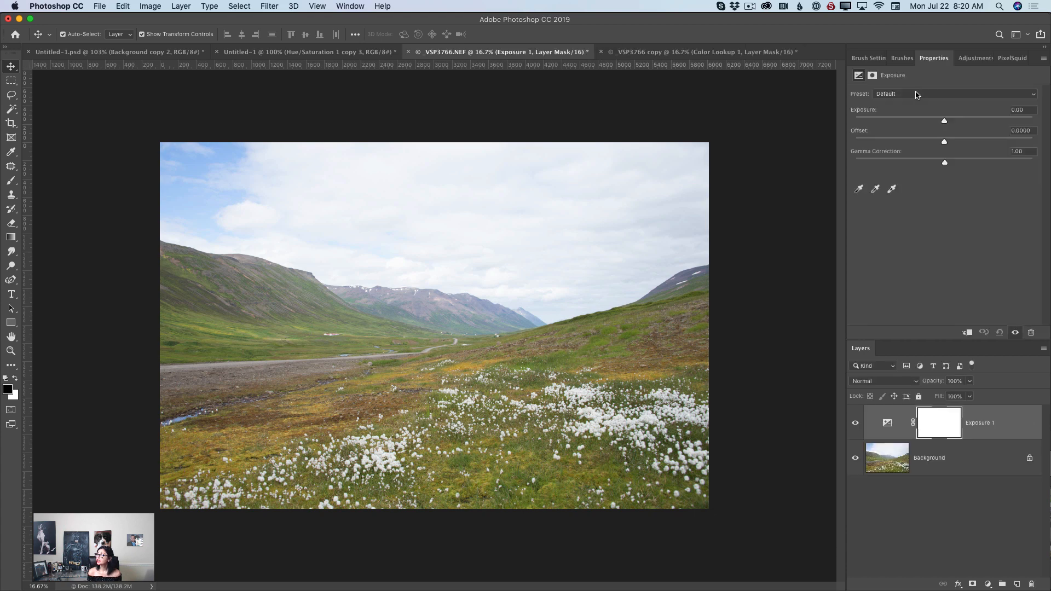
drag(944, 124, 936, 122)
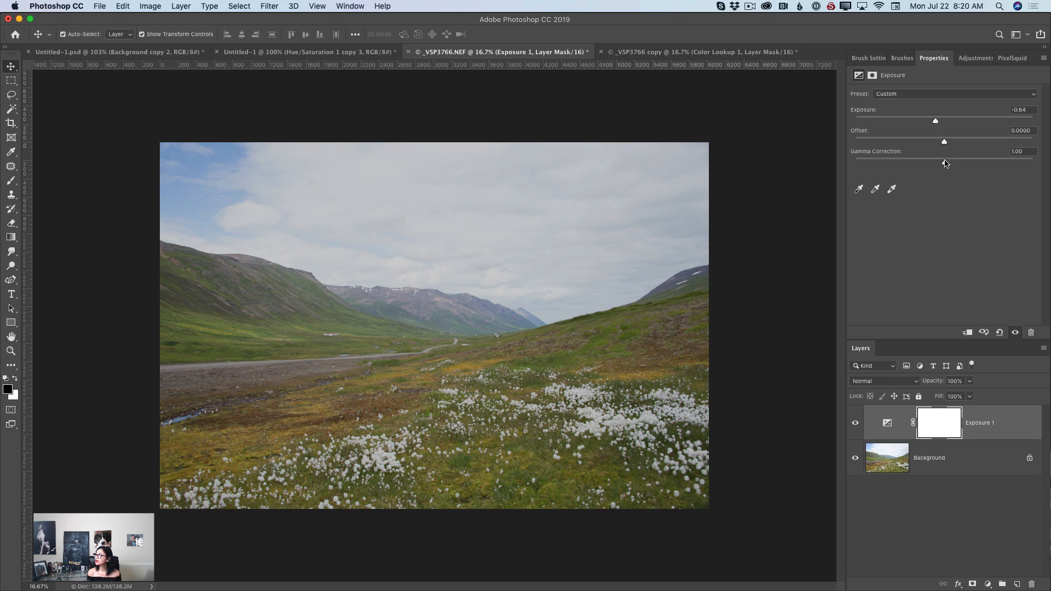
drag(943, 163, 949, 163)
Add a contrast Curves adjustment layer with points at input 218, output 222; input 136, output 128; and input 40, output 21
click(973, 58)
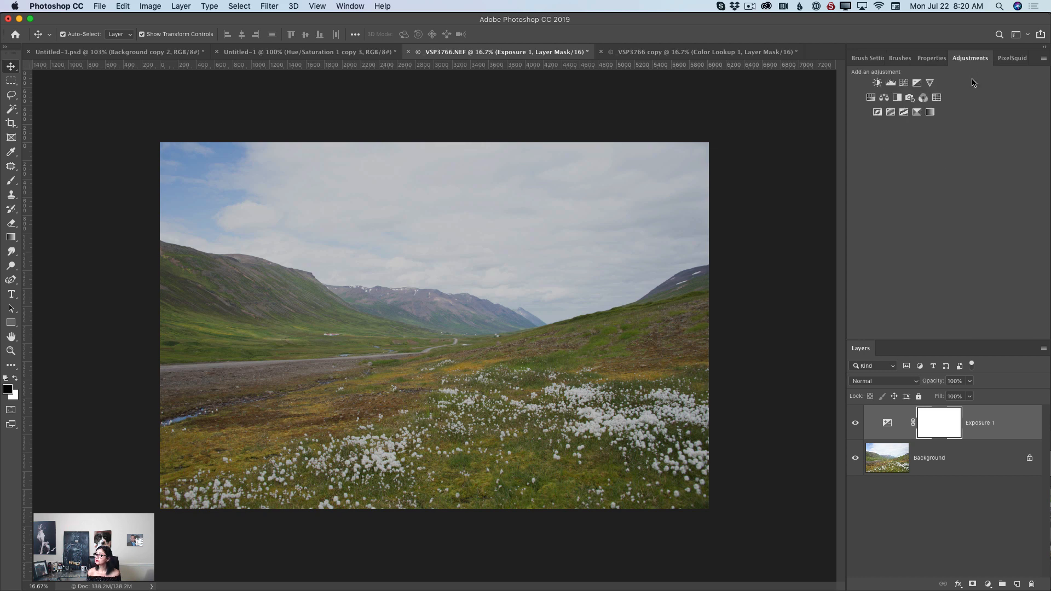
click(903, 83)
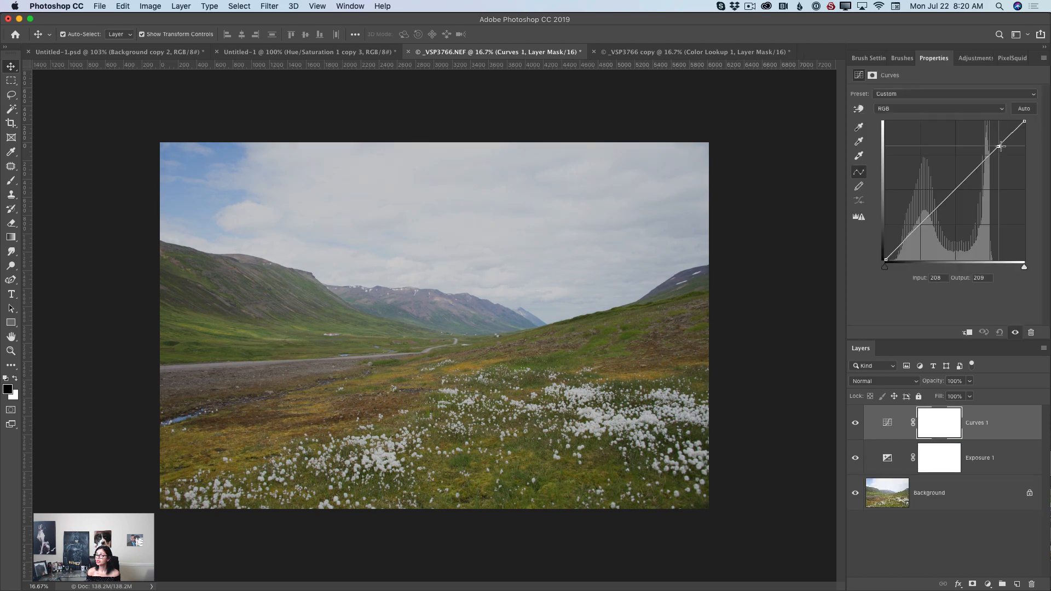
drag(999, 147, 1004, 139)
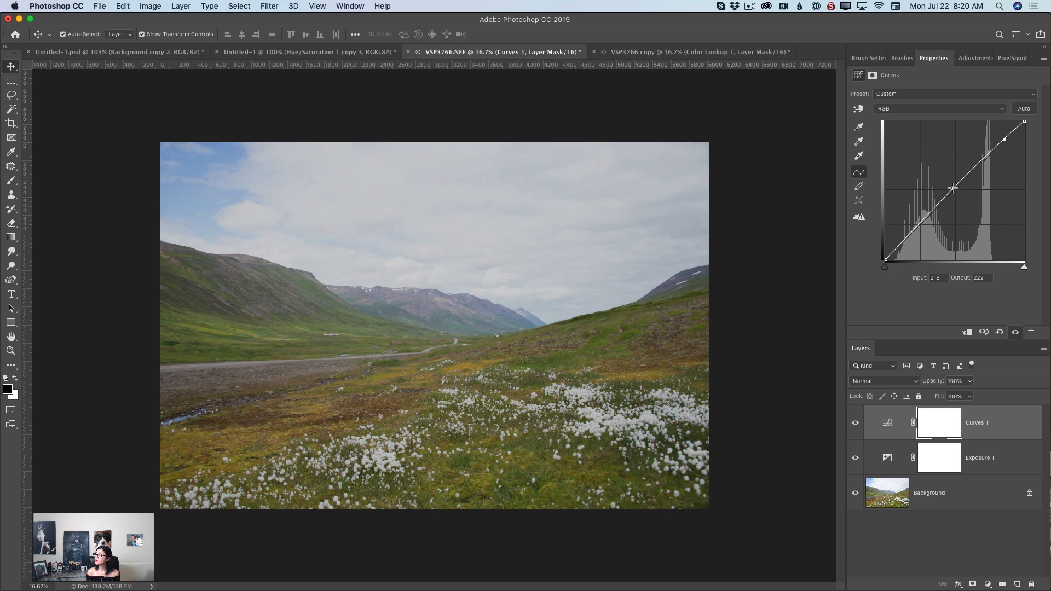
mouse_move(952, 188)
mouse_down()
mouse_move(945, 174)
mouse_move(959, 190)
mouse_up()
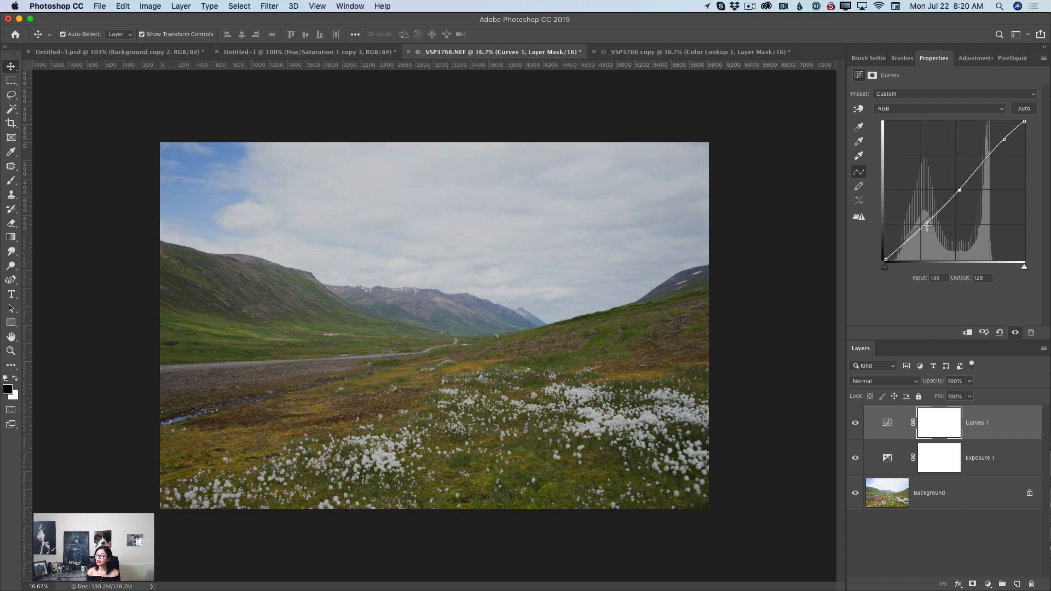
drag(906, 243, 908, 248)
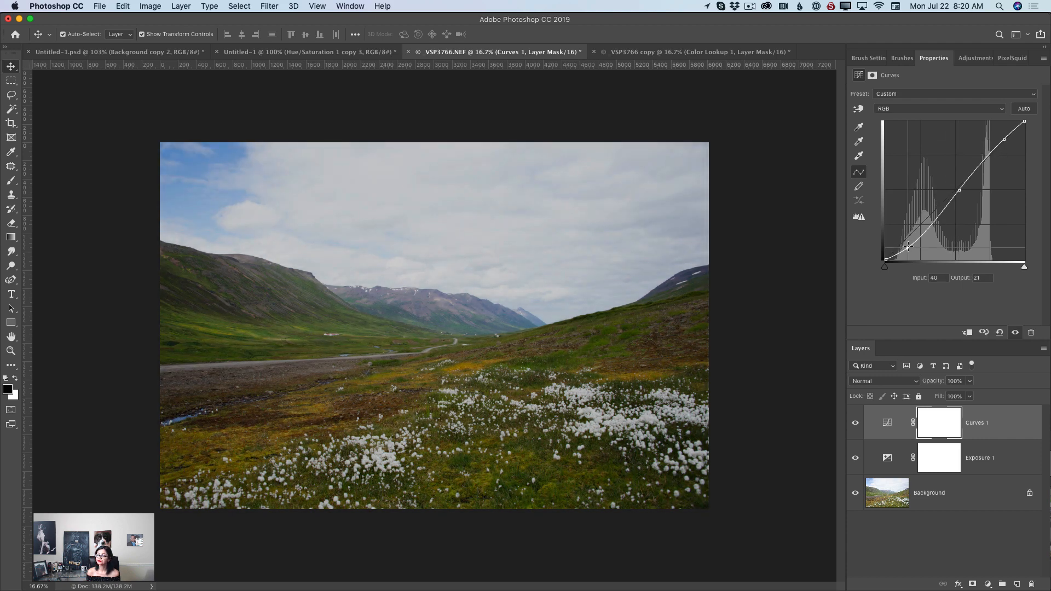
Add a Color Lookup adjustment layer above the curves in _VSP3766.NEF with the FallColors.look 3D LUT
click(974, 59)
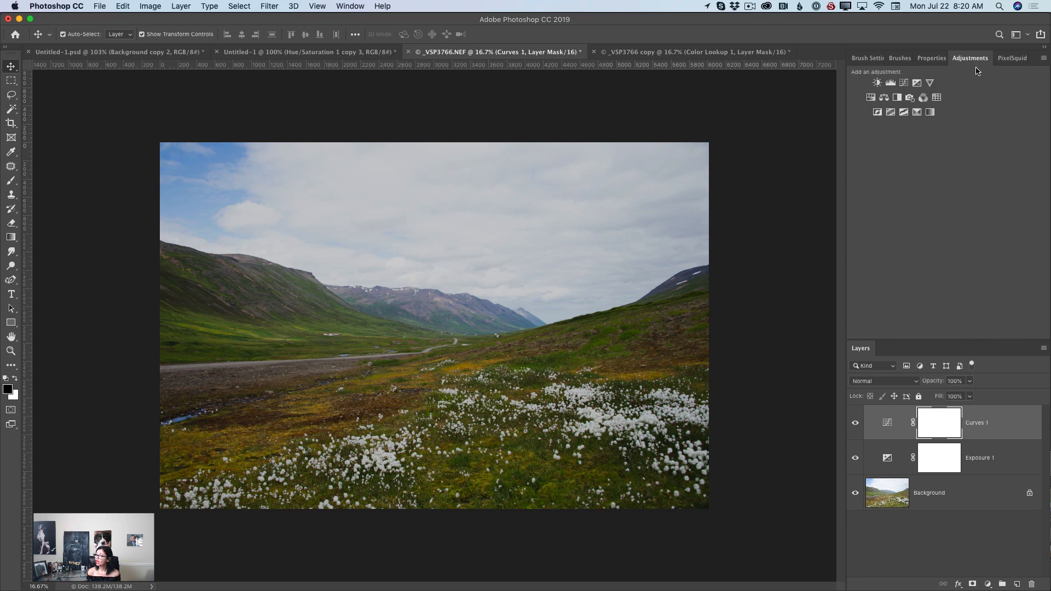
click(936, 98)
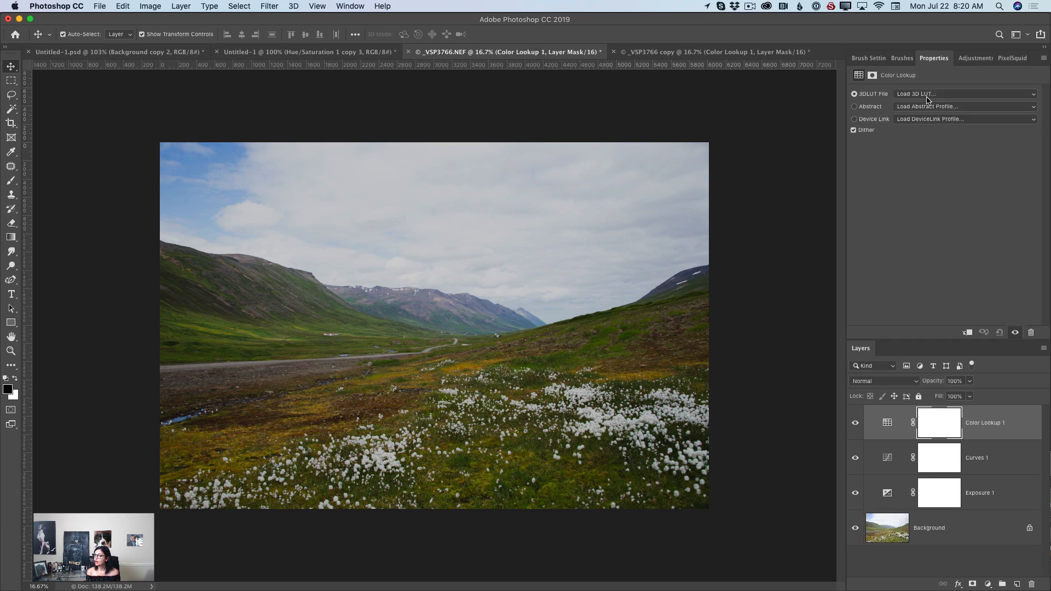
click(928, 96)
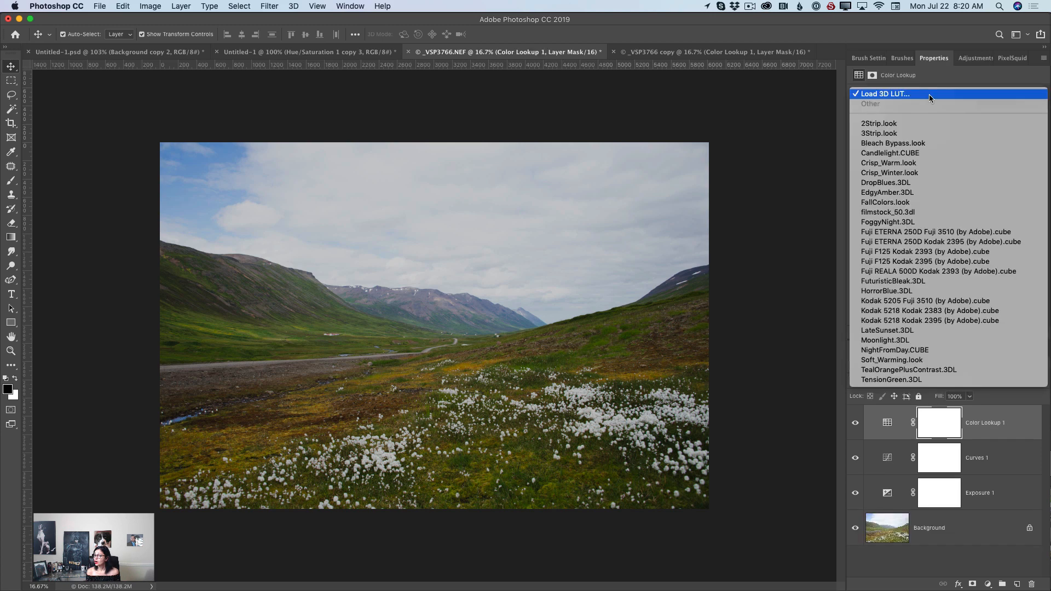
click(884, 203)
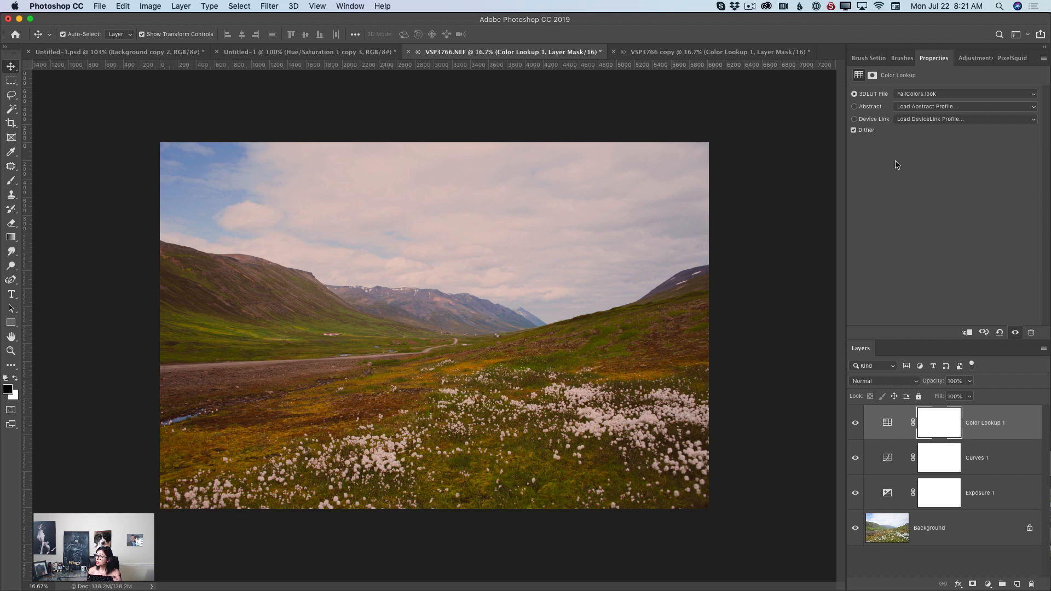
Lower the Color Lookup layer's opacity to 53%
click(983, 429)
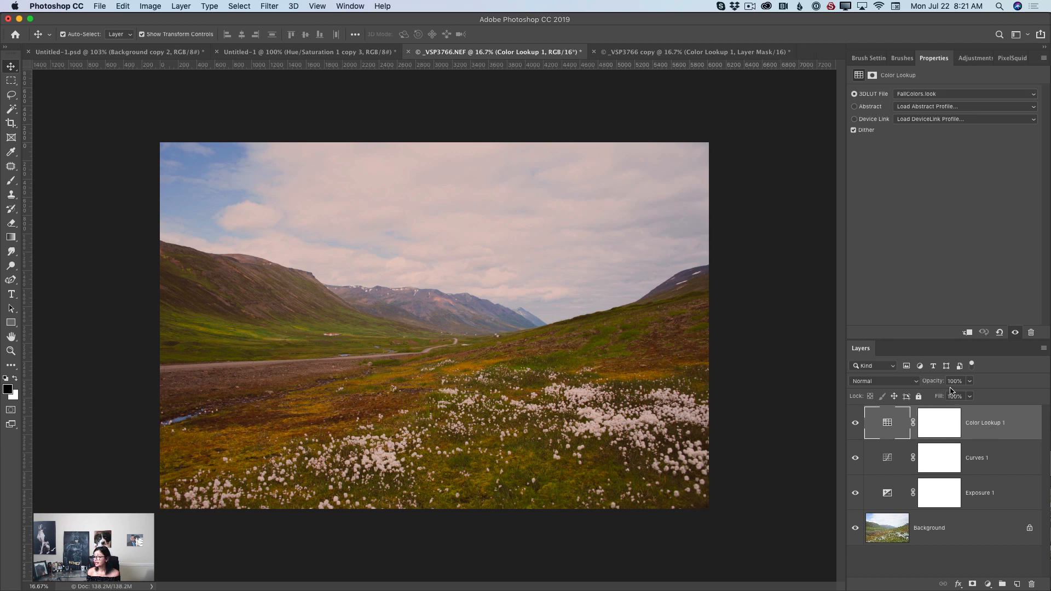
click(969, 381)
drag(971, 394, 946, 396)
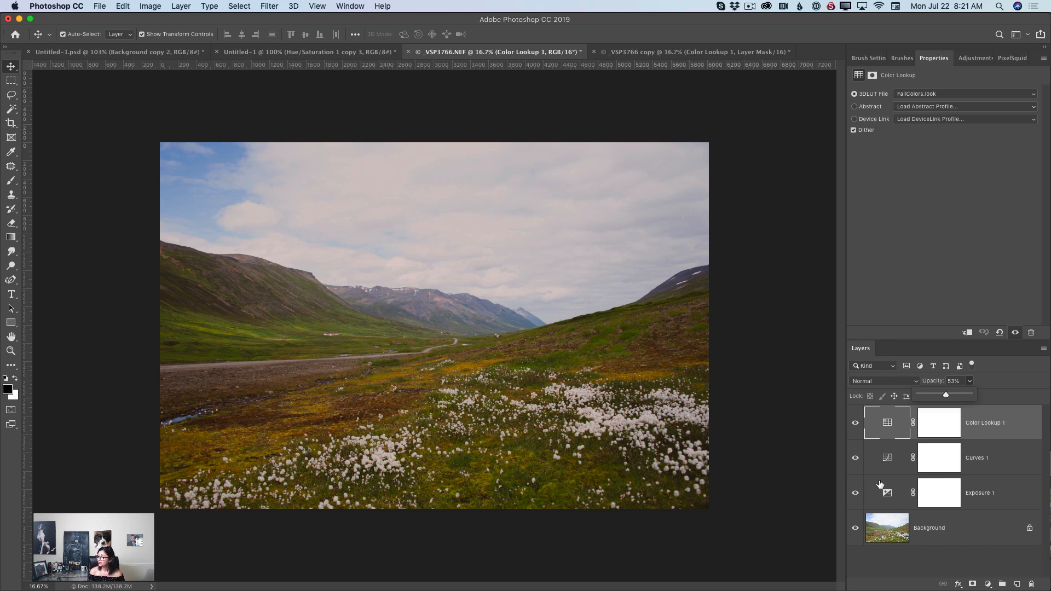
Set the Exposure layer's Exposure to -0.10 and move the Curves layer's midtone point to input 132, output 133
click(886, 494)
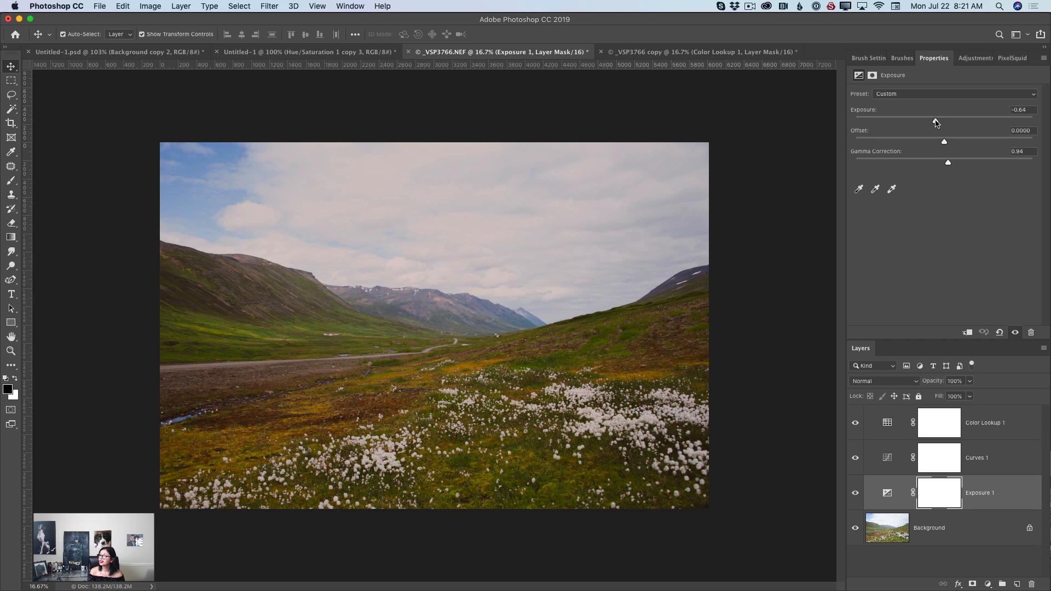
drag(935, 121, 943, 122)
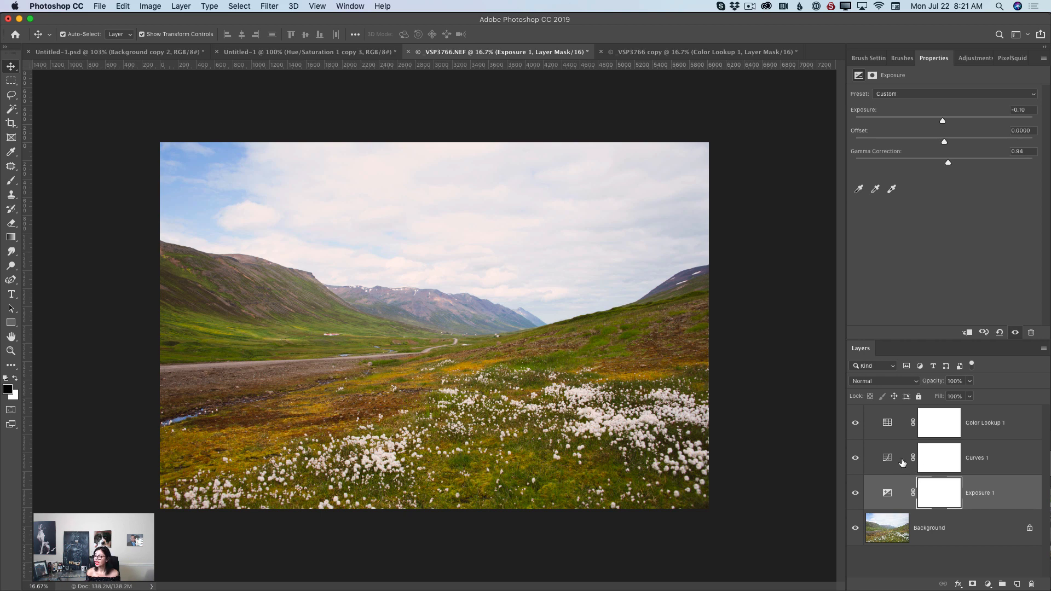
click(889, 468)
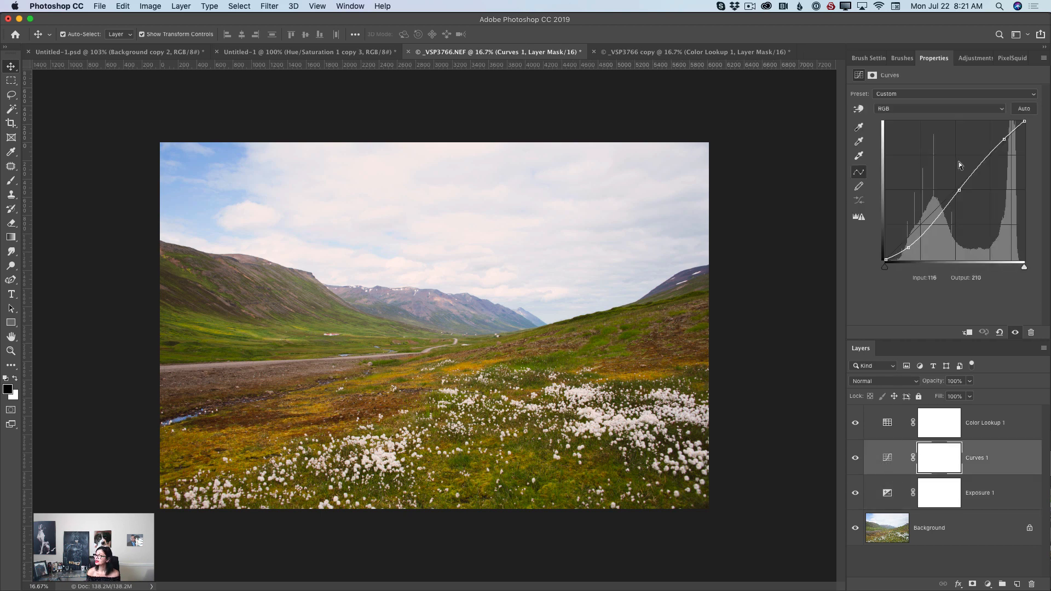
drag(958, 190, 957, 187)
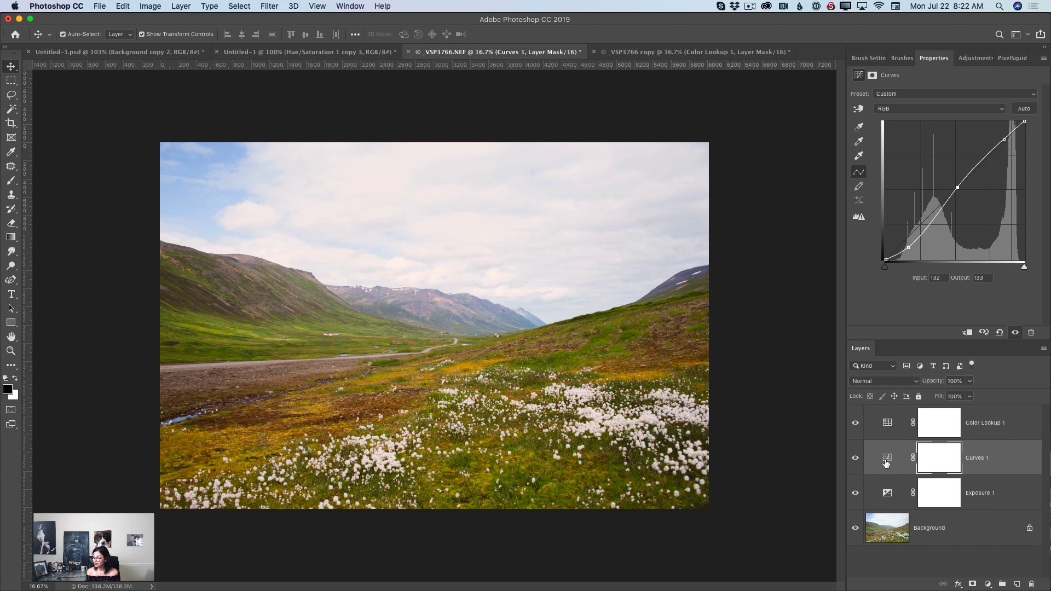
Paint black with the Brush tool on the Curves layer's mask over the blue sky above the left mountain
click(887, 501)
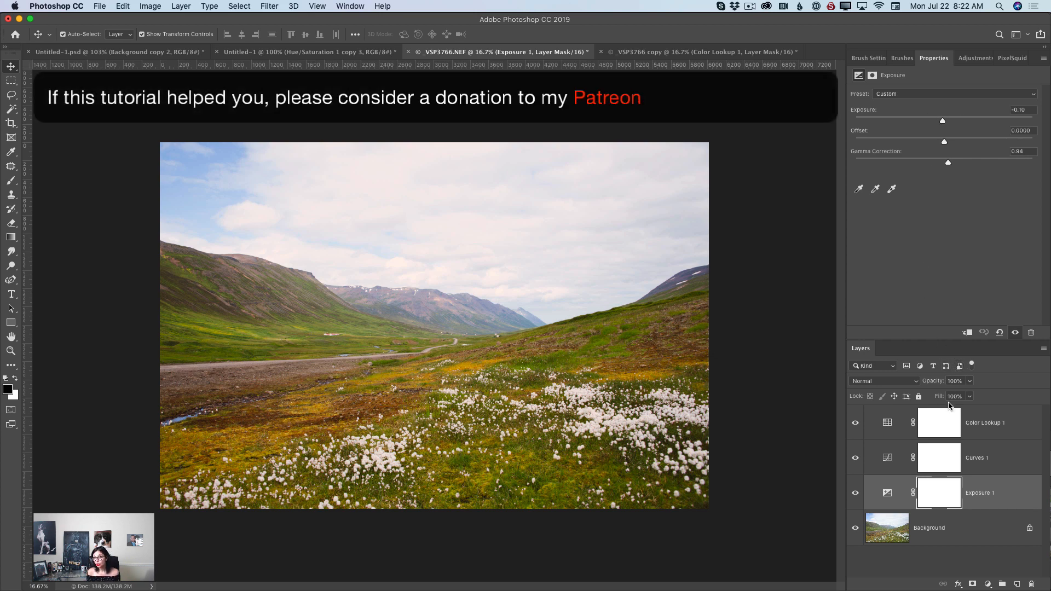
click(936, 466)
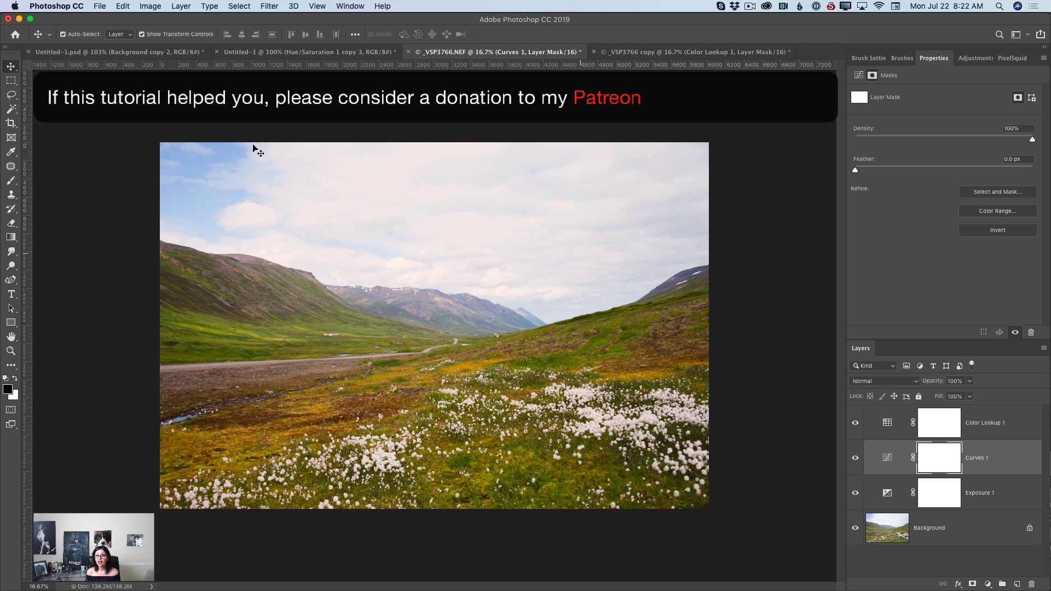
click(11, 181)
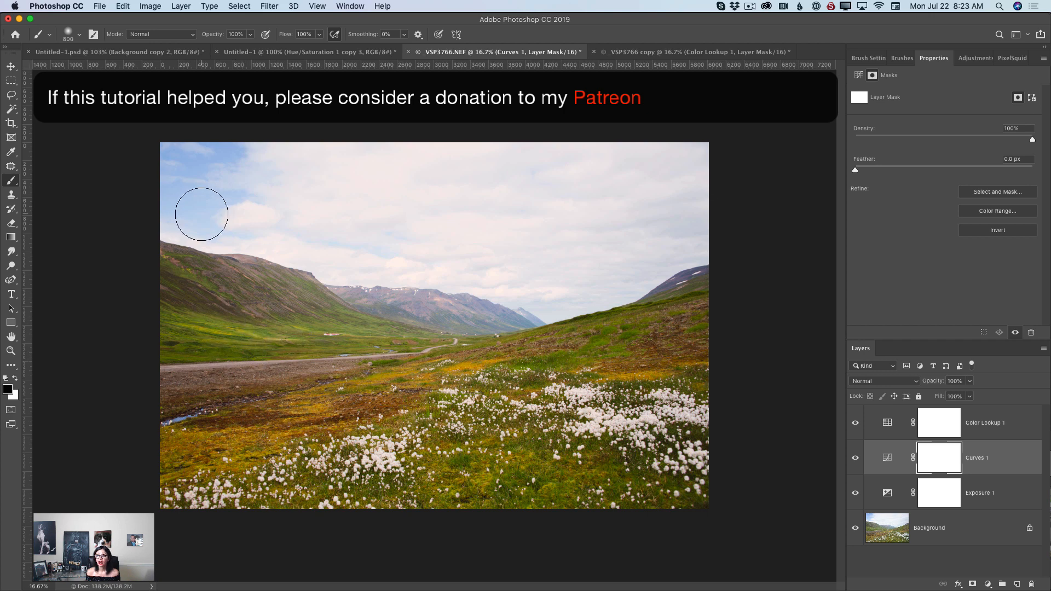
mouse_move(213, 222)
mouse_down()
mouse_move(232, 176)
mouse_move(185, 177)
mouse_move(223, 235)
mouse_up()
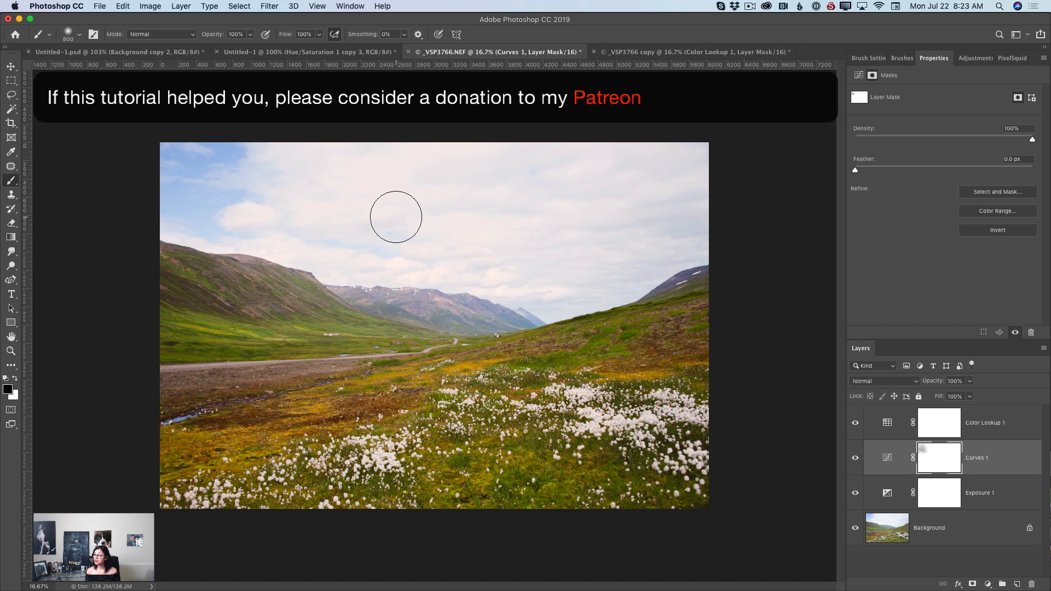